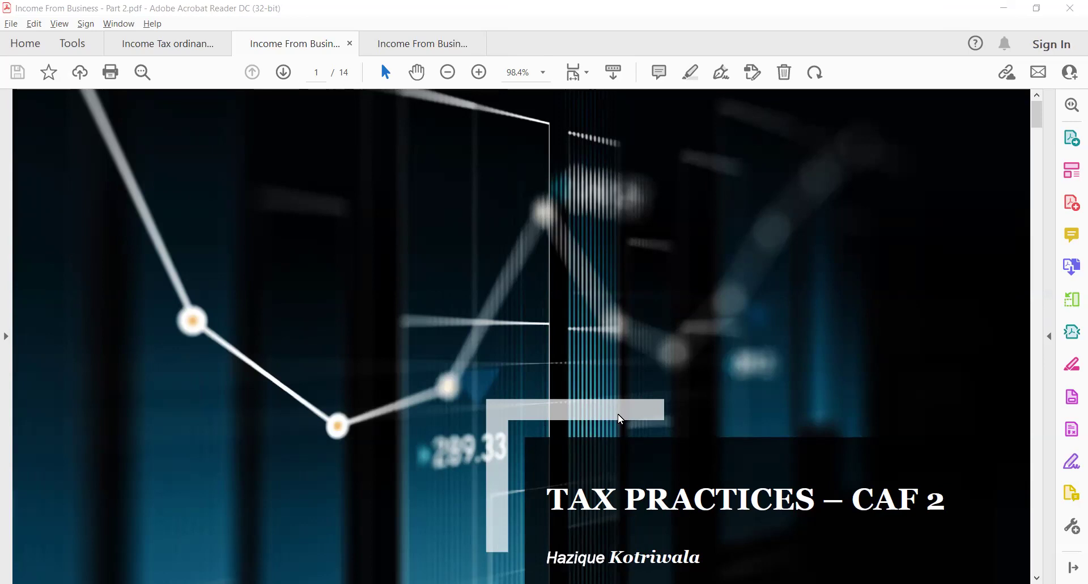
# Look through the Income From Business document to section 21's deductions not allowed, up to the commission clause (ca) on page 4
pyautogui.scroll(-2, 618, 414)
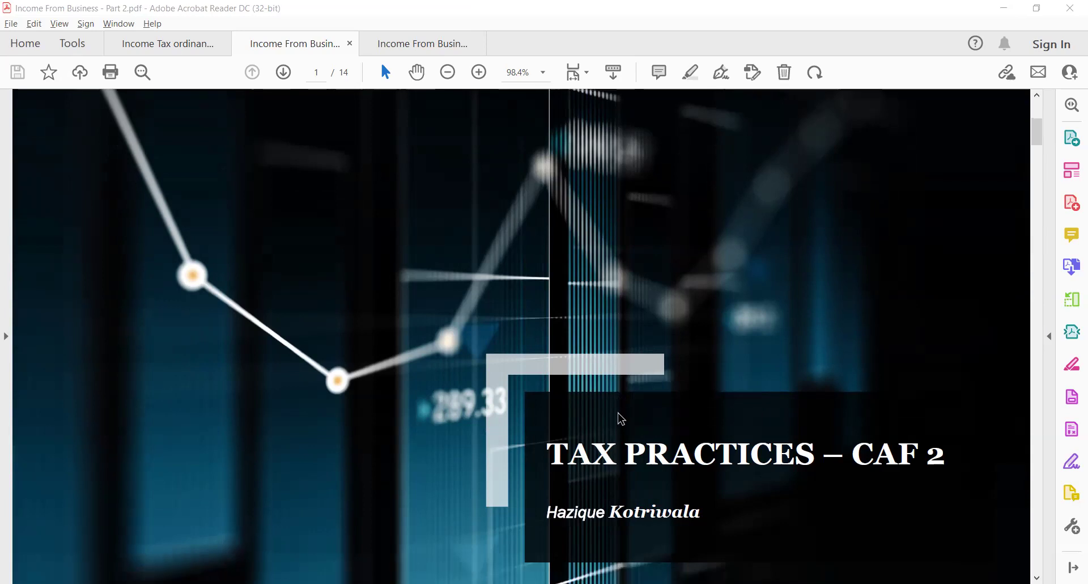
pyautogui.scroll(-3, 619, 413)
pyautogui.scroll(-3, 618, 411)
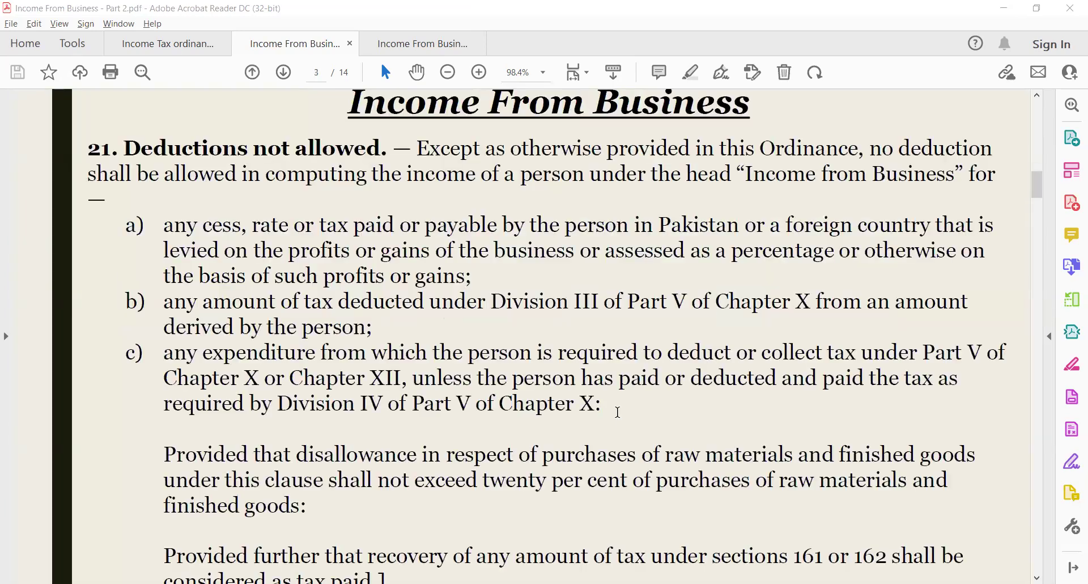
pyautogui.scroll(-2, 618, 412)
pyautogui.scroll(-3, 549, 104)
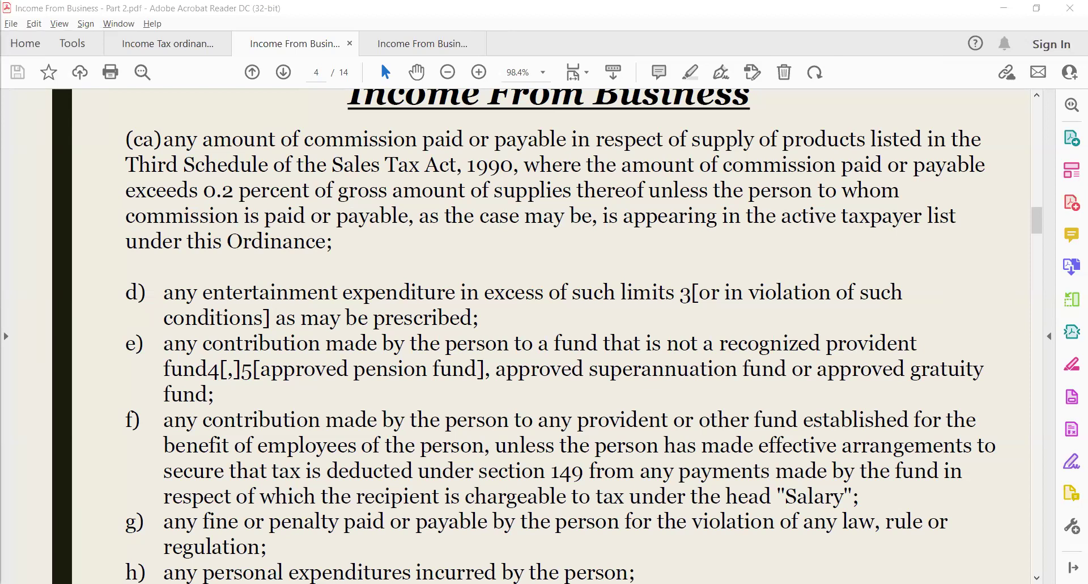
# Switch to the blank Excel workbook and enter the label Vehicle in cell D4
pyautogui.hotkey('alt', 'Tab')
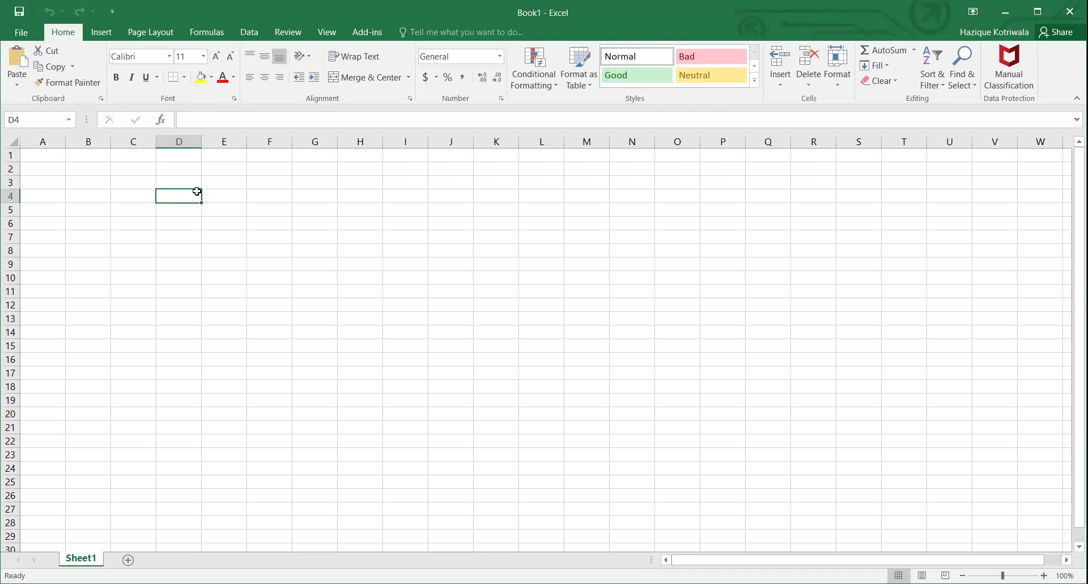
pyautogui.write('Fig')
pyautogui.press('BackSpace')
pyautogui.press('BackSpace')
pyautogui.press('BackSpace')
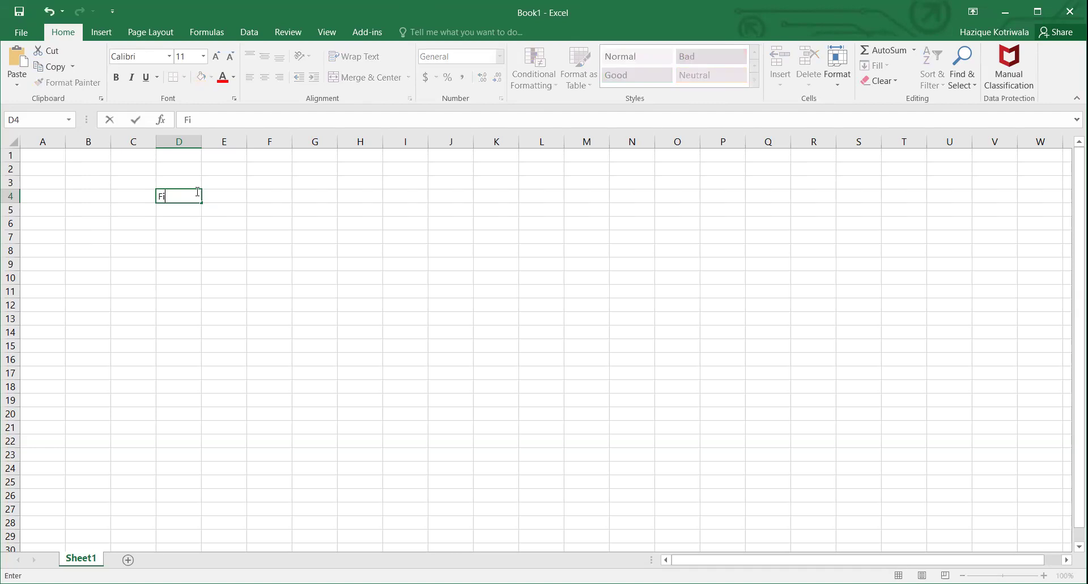
pyautogui.write('Vehcile')
pyautogui.press('BackSpace')
pyautogui.press('BackSpace')
pyautogui.press('BackSpace')
pyautogui.press('BackSpace')
pyautogui.write('icle')
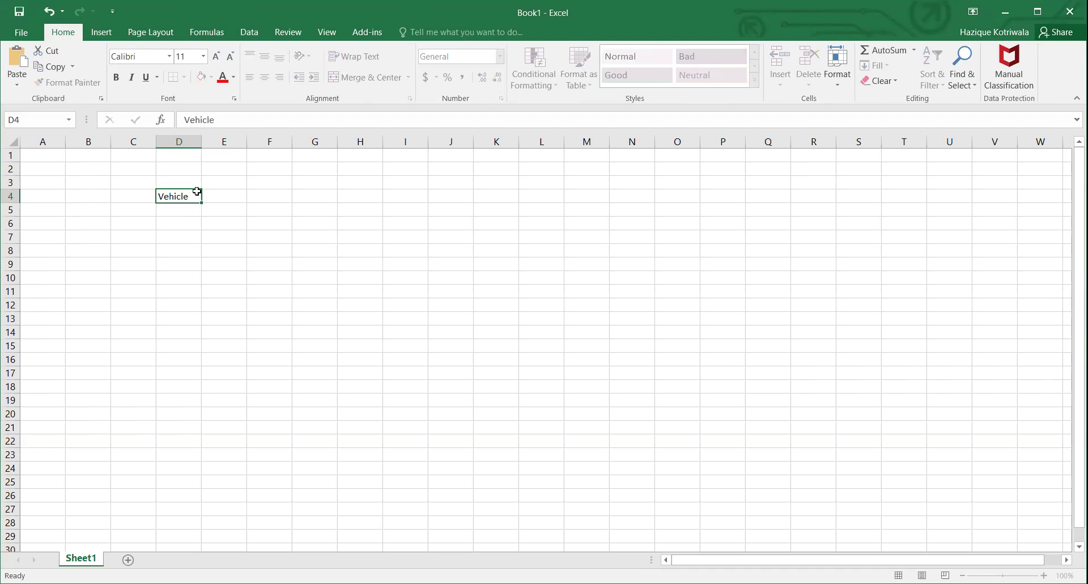
pyautogui.press('Return')
pyautogui.press('Right')
pyautogui.press('Left')
pyautogui.press('Right')
pyautogui.press('Left')
pyautogui.press('Right')
pyautogui.press('Left')
pyautogui.press('Down')
pyautogui.press('Up')
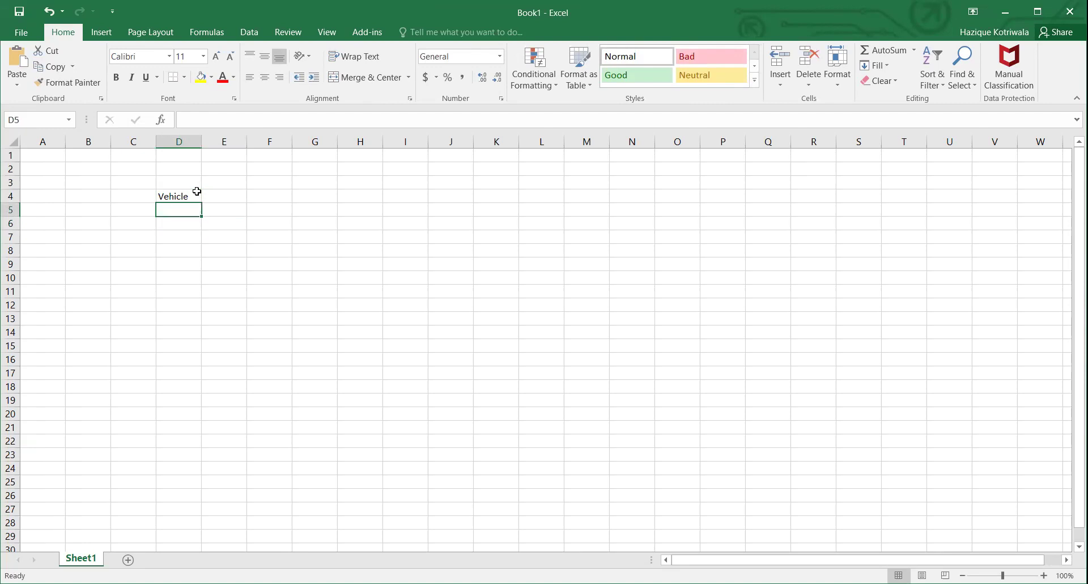
pyautogui.press('Up')
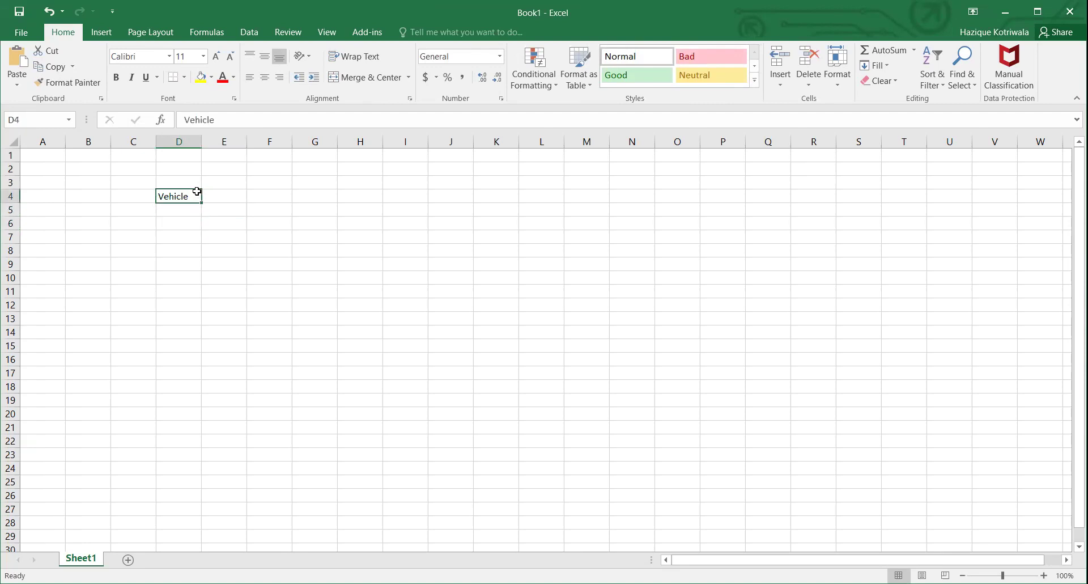
pyautogui.press('Right')
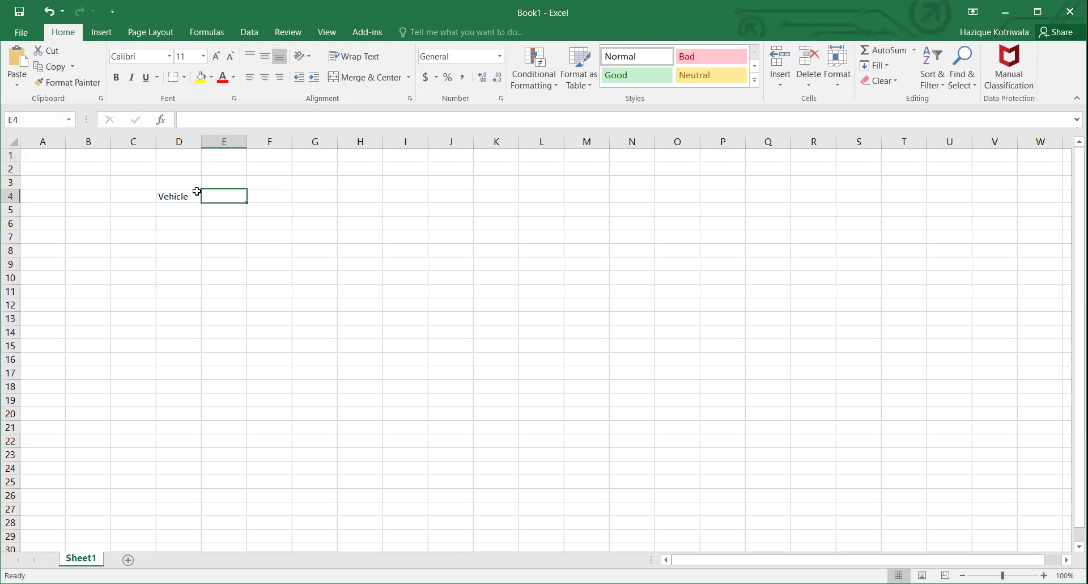
pyautogui.press('Down')
pyautogui.press('Down')
pyautogui.press('Left')
pyautogui.press('Up')
pyautogui.press('Down')
pyautogui.press('Up')
pyautogui.press('Up')
# Enter 100 as the vehicle's value in cell E4
pyautogui.press('Right')
pyautogui.write('100')
pyautogui.press('Right')
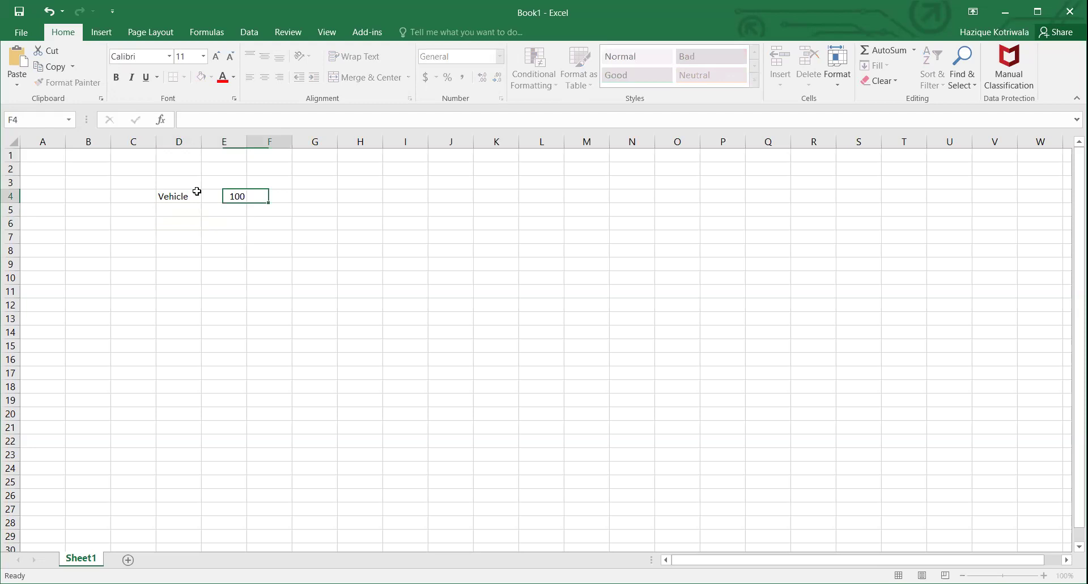
# Enter the first person's name as a column heading in cell D6
pyautogui.press('Down')
pyautogui.press('Left')
pyautogui.press('Left')
pyautogui.press('Down')
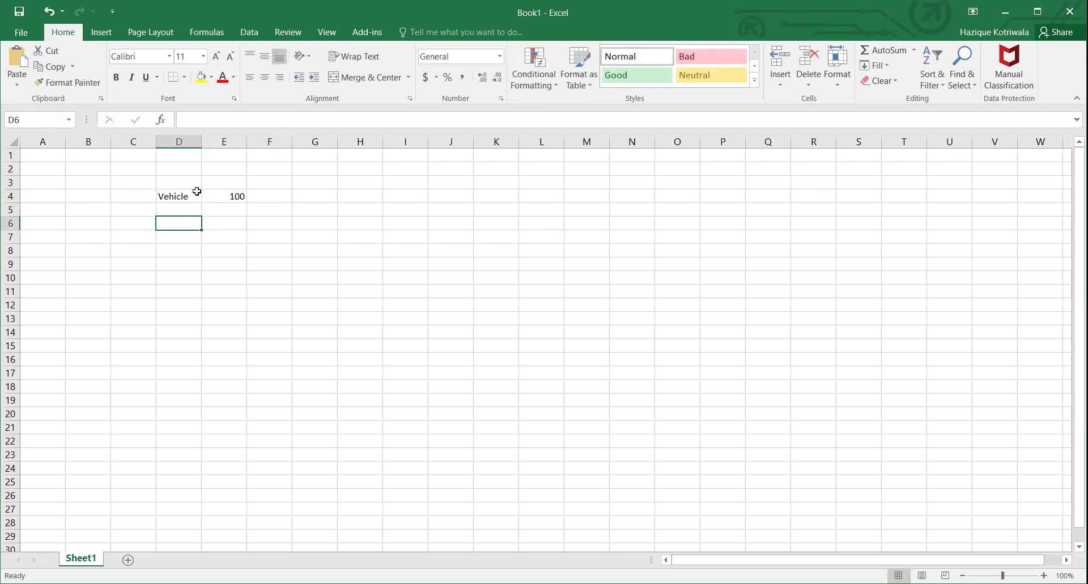
pyautogui.write('Haziq')
pyautogui.press('Right')
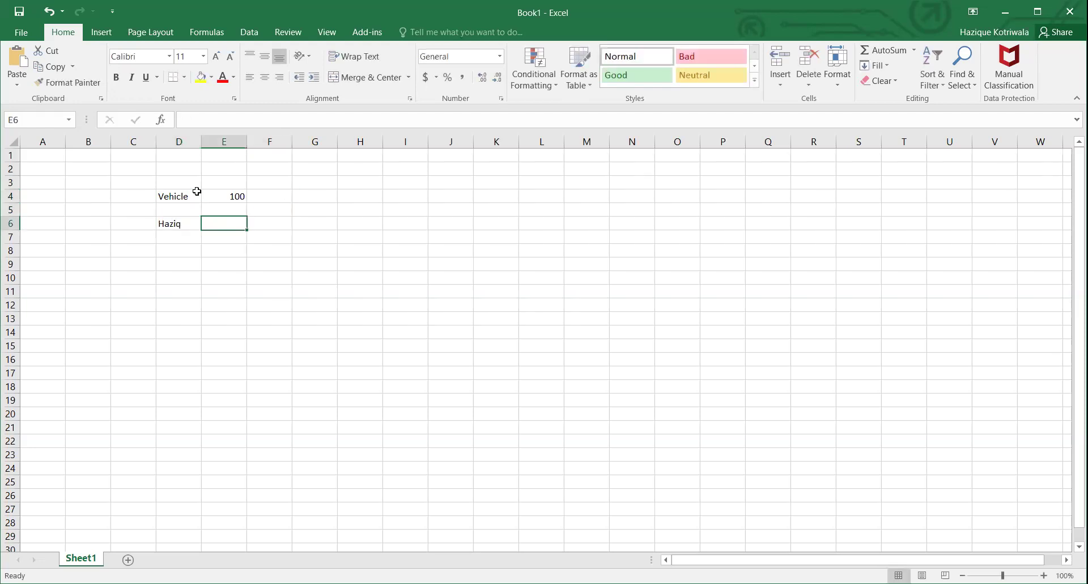
# Calculate the first person's half share of the vehicle in D7 with the formula =E4/2
pyautogui.press('Left')
pyautogui.press('Down')
pyautogui.write('=')
pyautogui.press('Up')
pyautogui.press('Up')
pyautogui.press('Up')
pyautogui.press('Right')
pyautogui.write('/2')
pyautogui.press('Return')
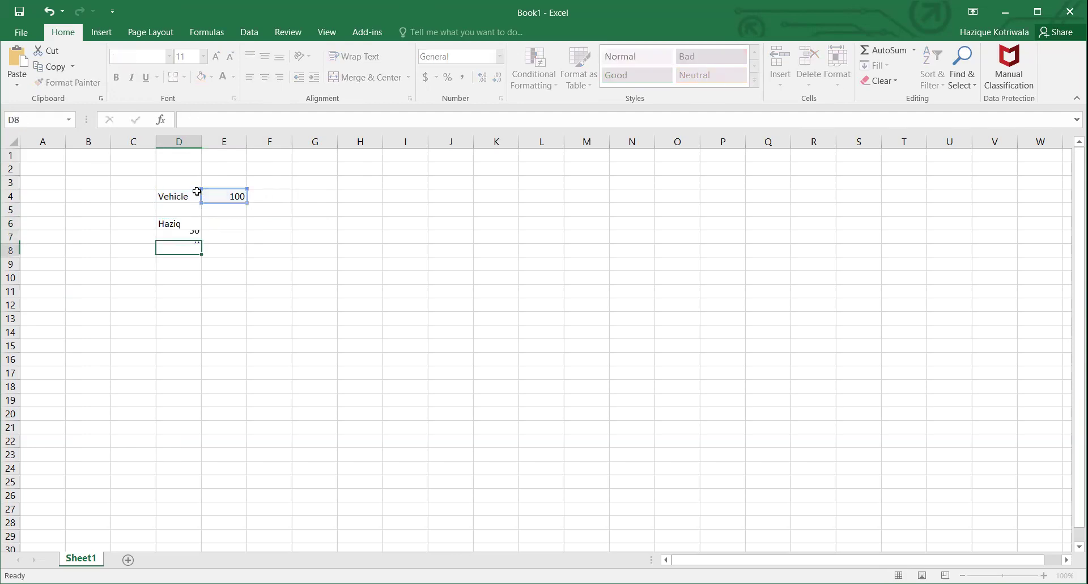
pyautogui.press('Up')
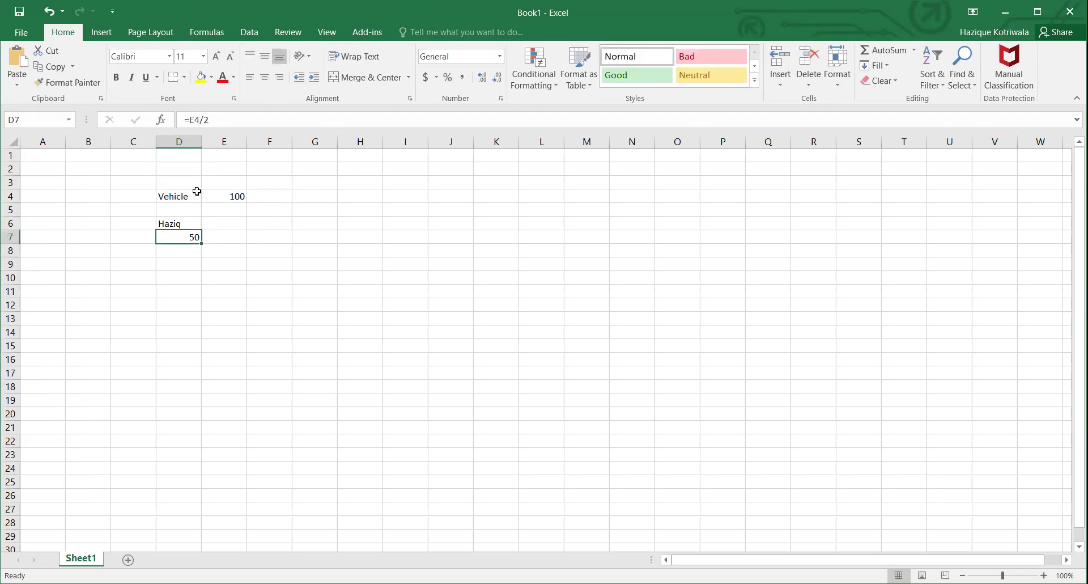
# Enter the second person's name as a column heading in cell E6
pyautogui.press('Right')
pyautogui.press('Up')
pyautogui.write('Ka')
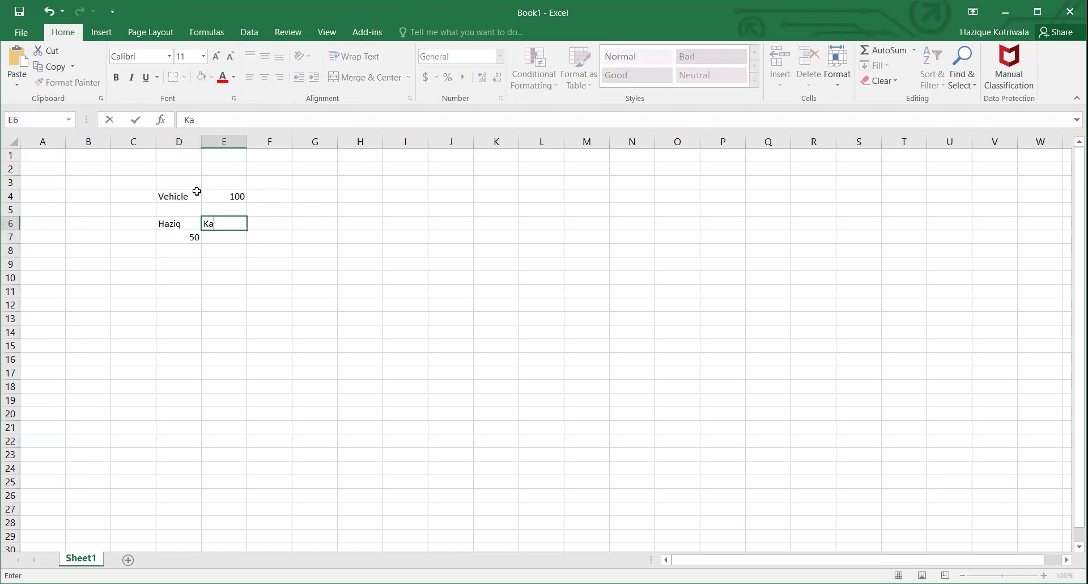
pyautogui.write('inat')
pyautogui.press('Tab')
pyautogui.press('Return')
# Calculate the second person's quarter share of the vehicle in E7 with the formula =E4/4
pyautogui.write('=')
pyautogui.press('Up')
pyautogui.press('Up')
pyautogui.press('Up')
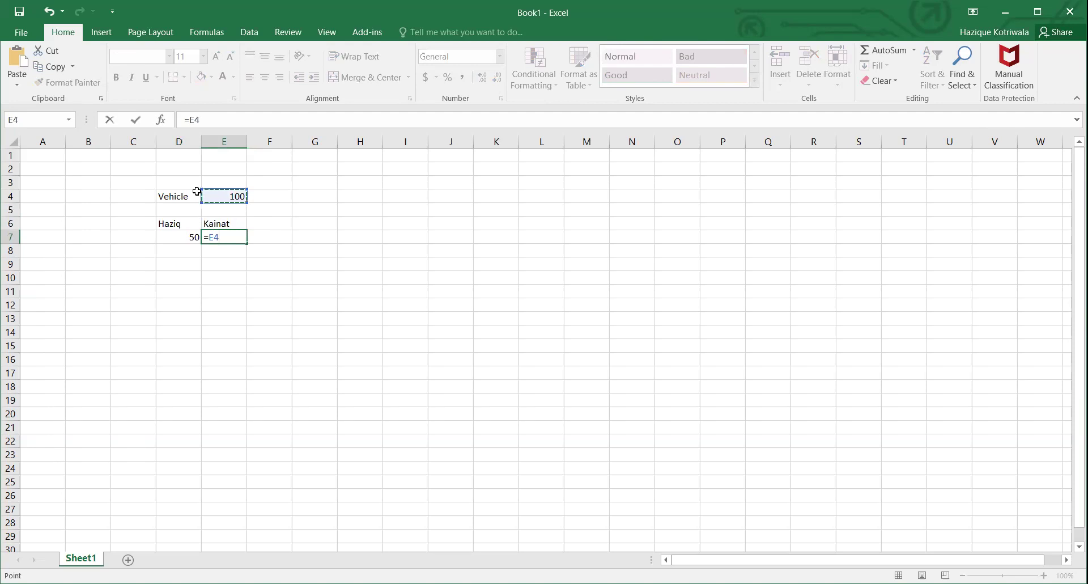
pyautogui.write('/4')
pyautogui.press('Return')
pyautogui.press('Up')
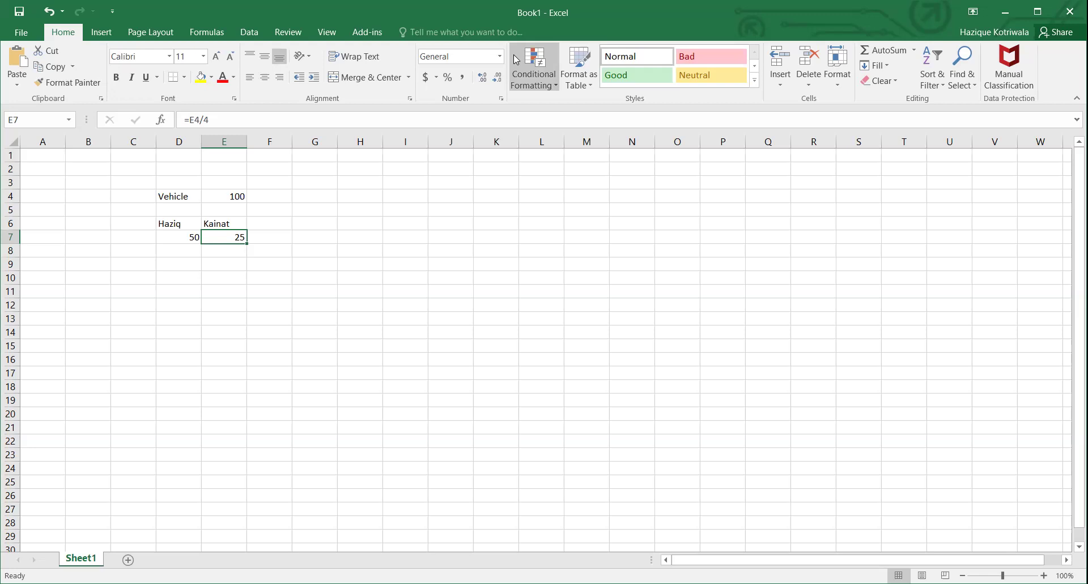
# Switch back to the PDF in Acrobat Reader, go to section 22 Depreciation on page 8, and activate the Hand tool
pyautogui.hotkey('alt', 'Tab')
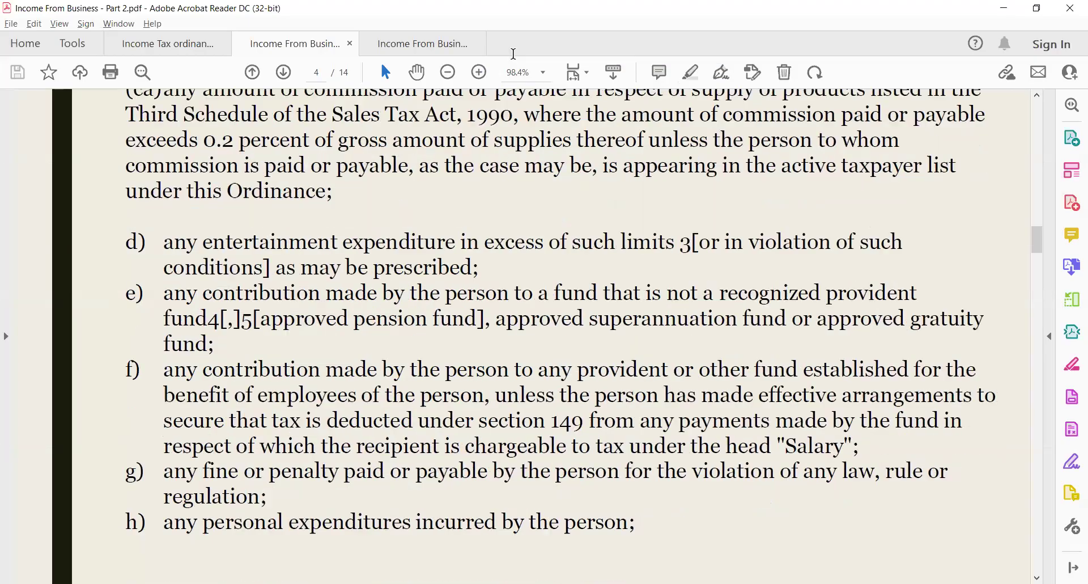
pyautogui.scroll(-20, 636, 399)
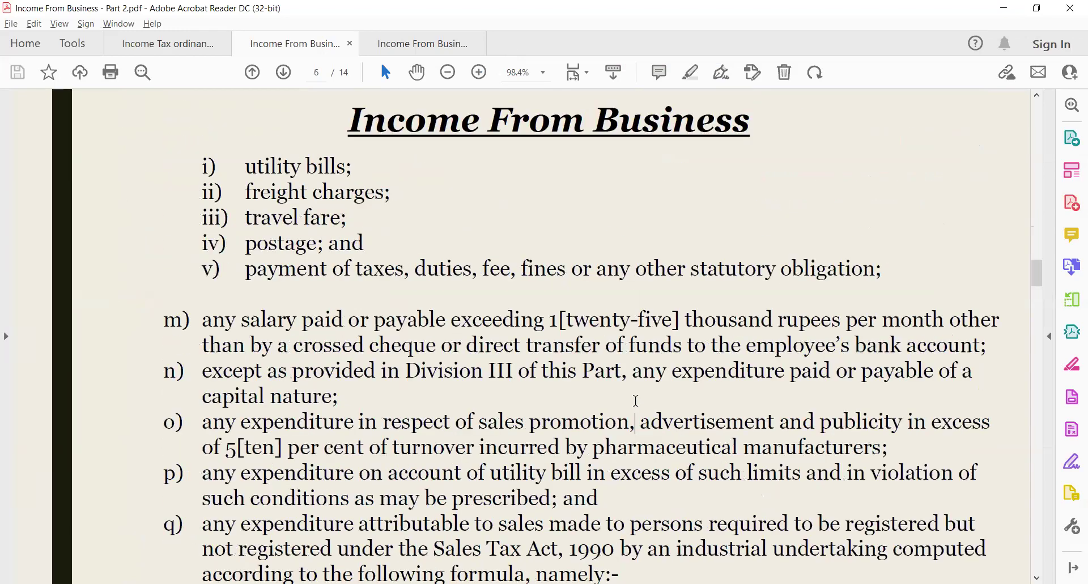
pyautogui.scroll(10, 636, 400)
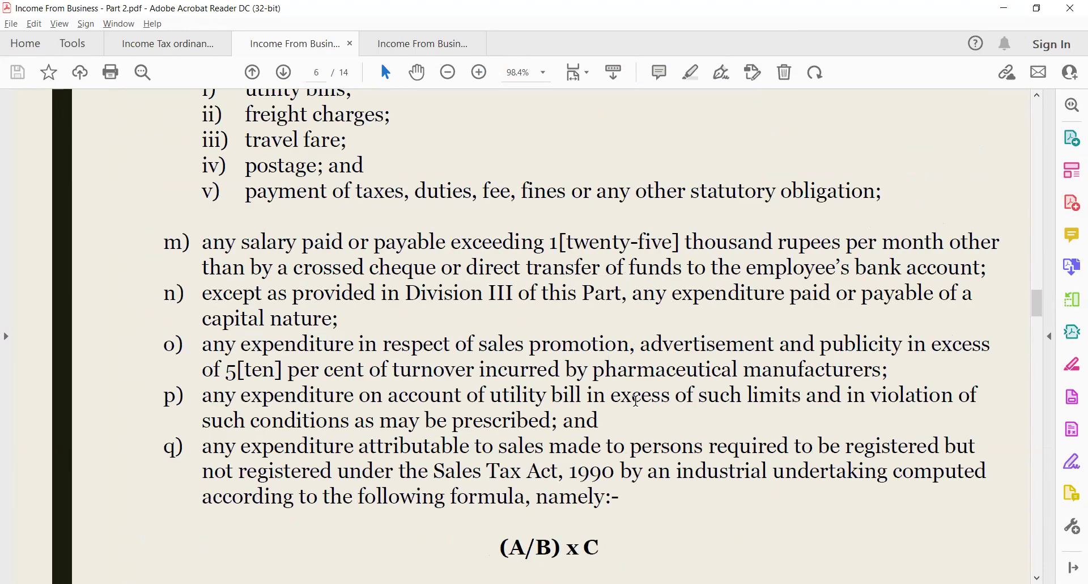
pyautogui.scroll(2, 636, 400)
pyautogui.scroll(-5, 637, 400)
pyautogui.scroll(-2, 637, 400)
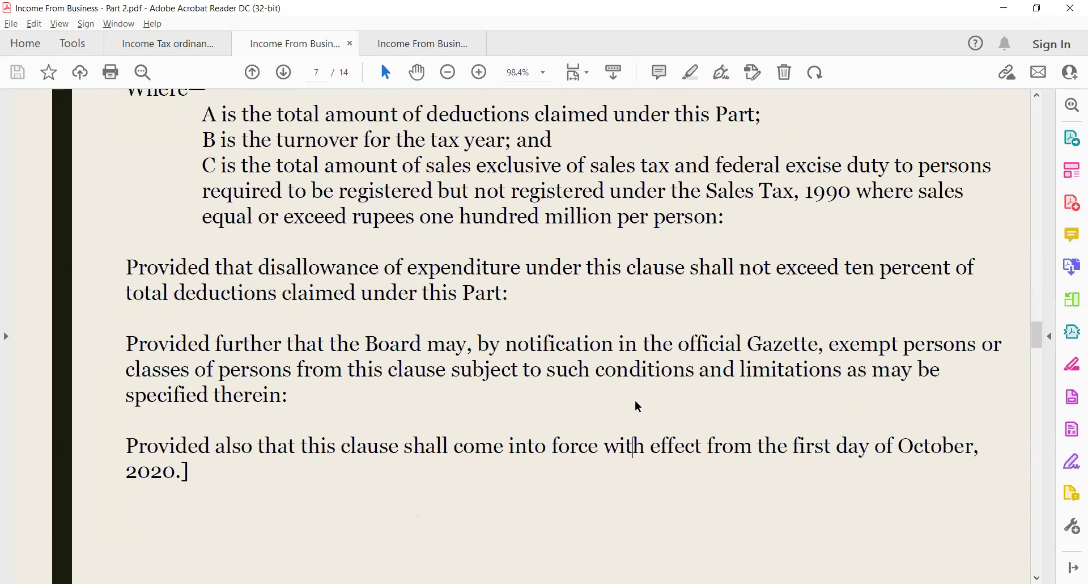
pyautogui.scroll(-2, 637, 406)
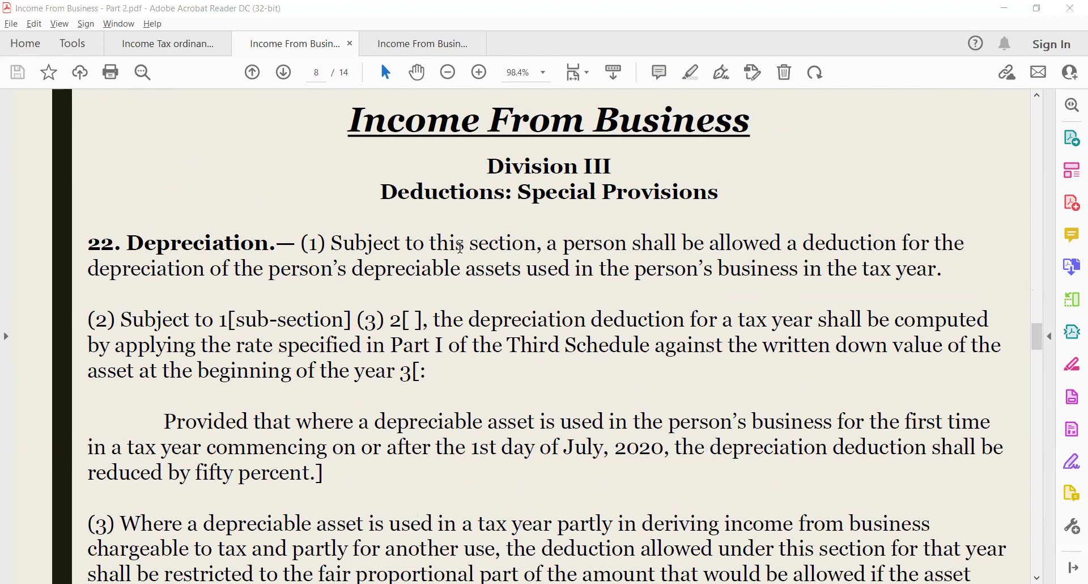
pyautogui.click(417, 72)
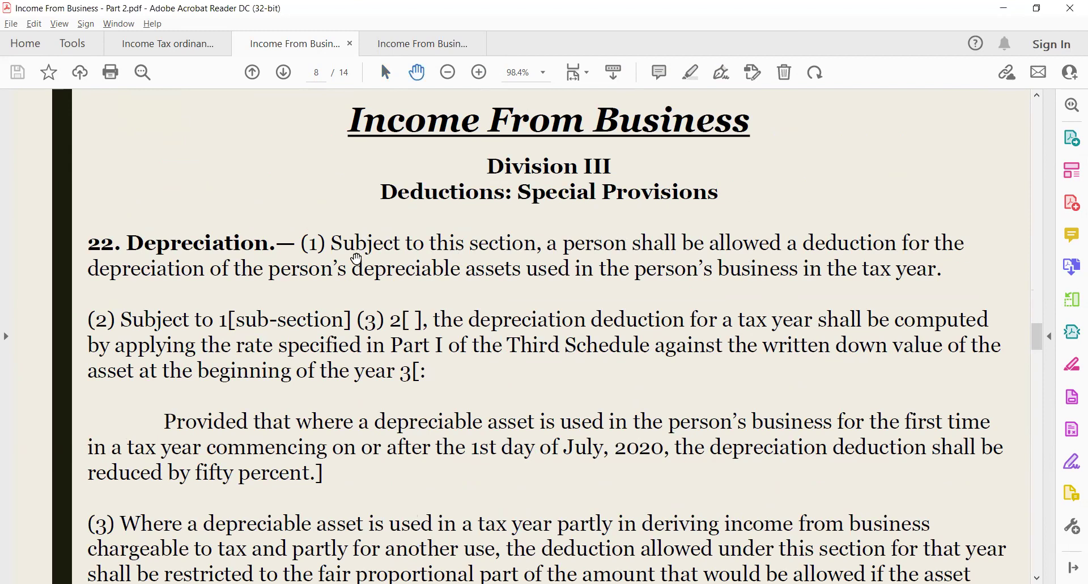